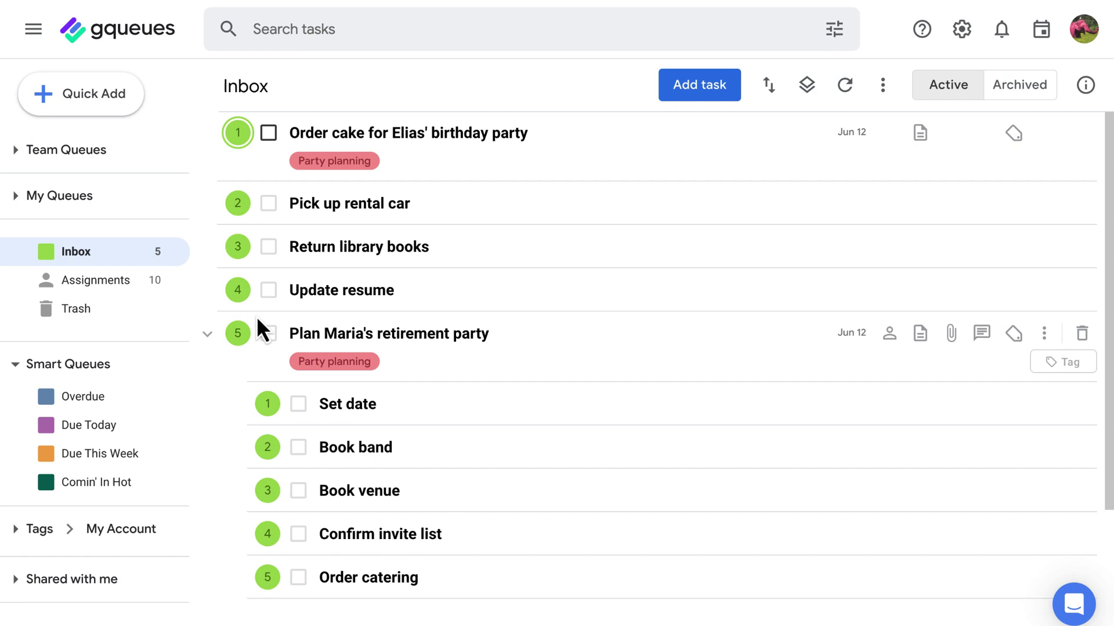
- Multi-select the birthday cake task and Maria's retirement party task
key("super")
left_click(236, 341, "super")
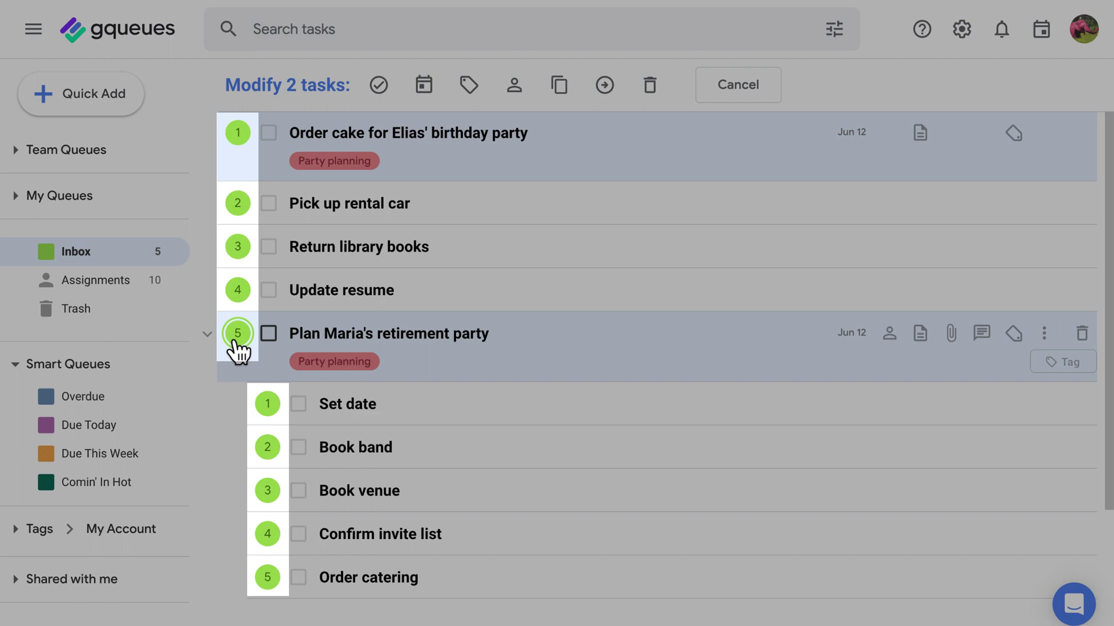
mouse_move(237, 203)
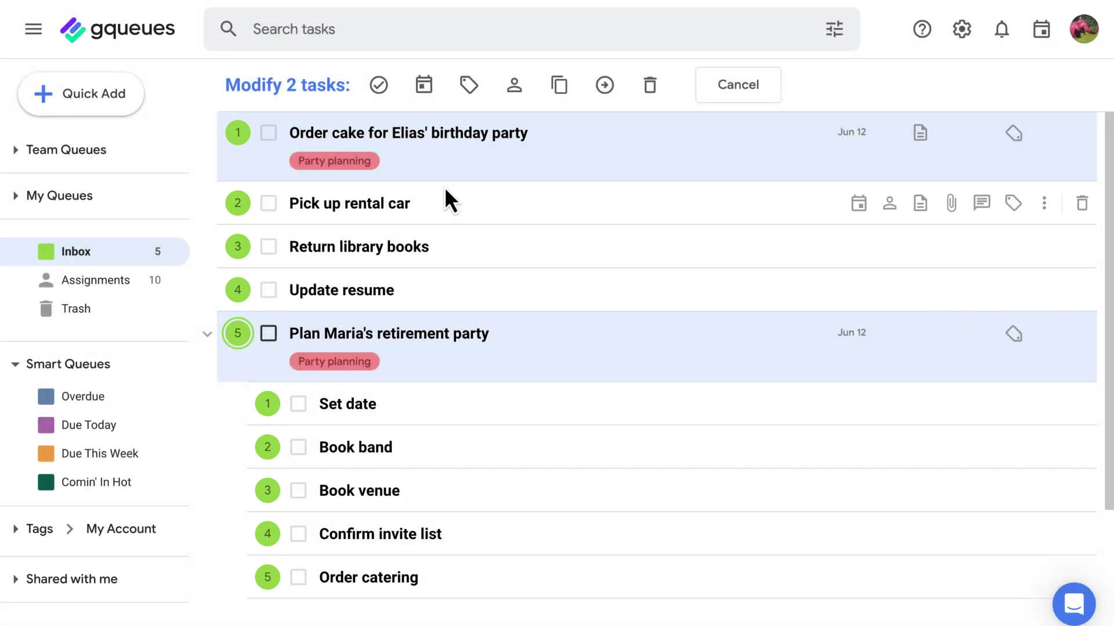
- Drop the two-task selection and range-select Pick up rental car through Update resume
left_click(726, 101)
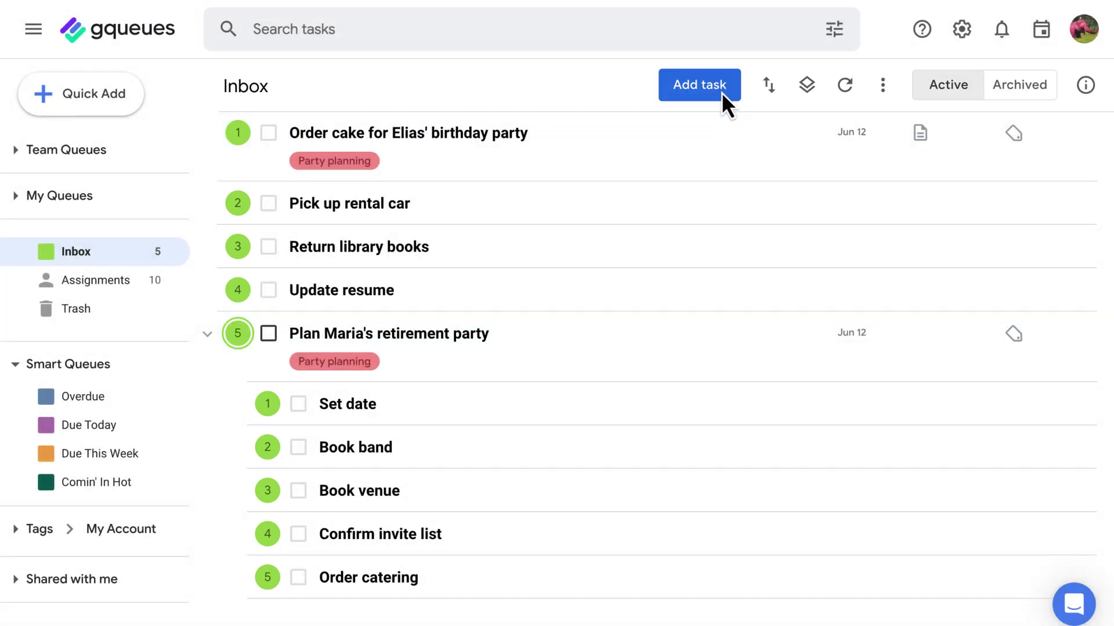
left_click(231, 203)
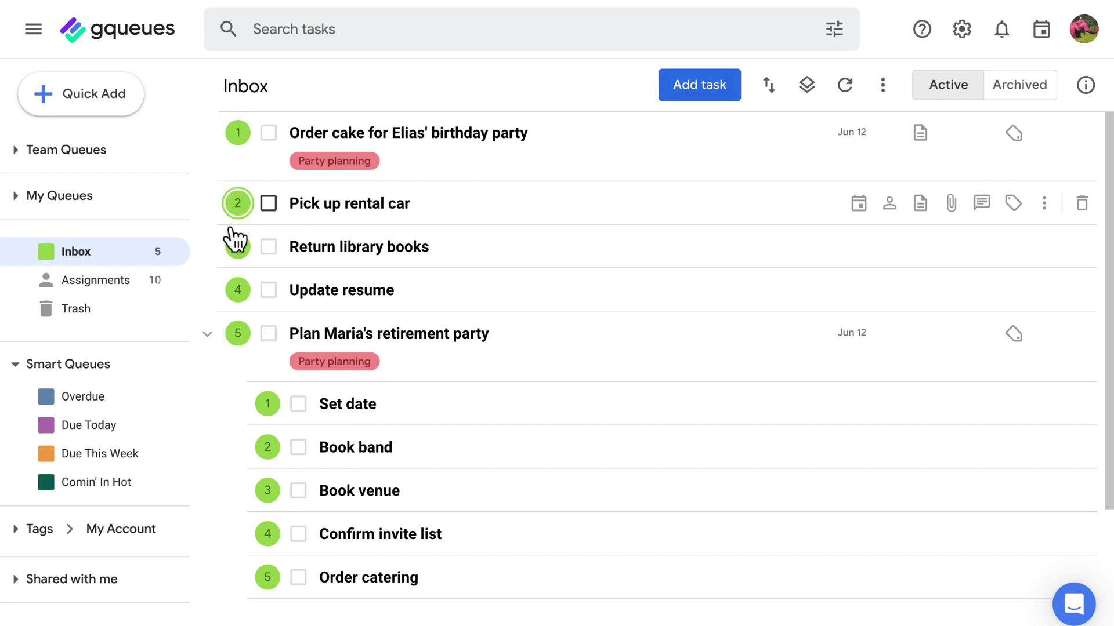
left_click(239, 292, "shift")
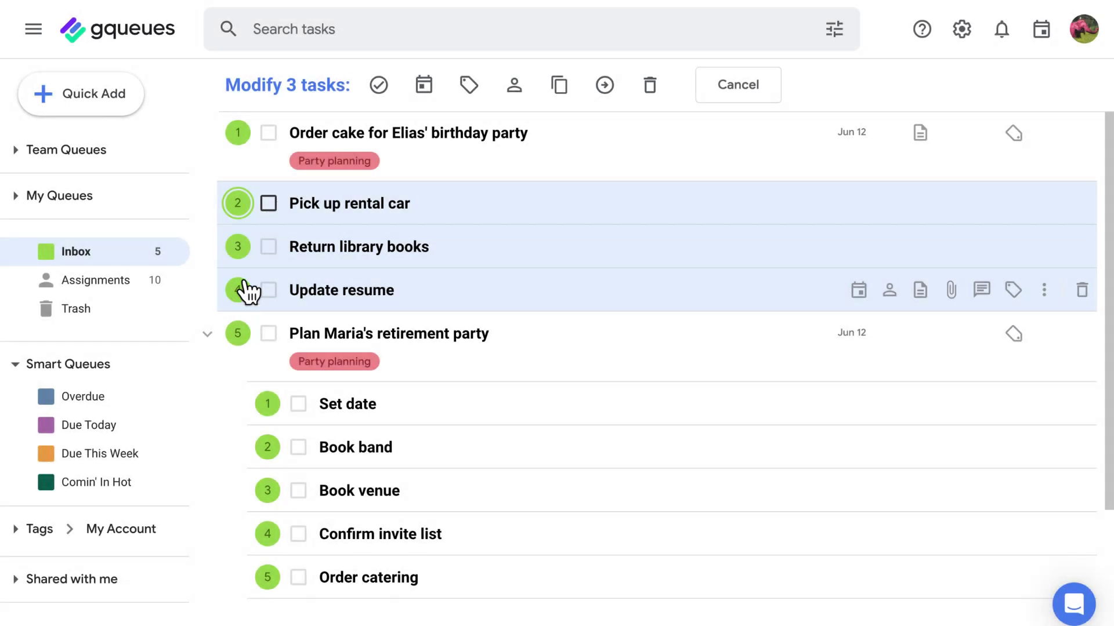
- Give the three selected errand tasks a due date of Jun 9
left_click(424, 84)
left_click(365, 263)
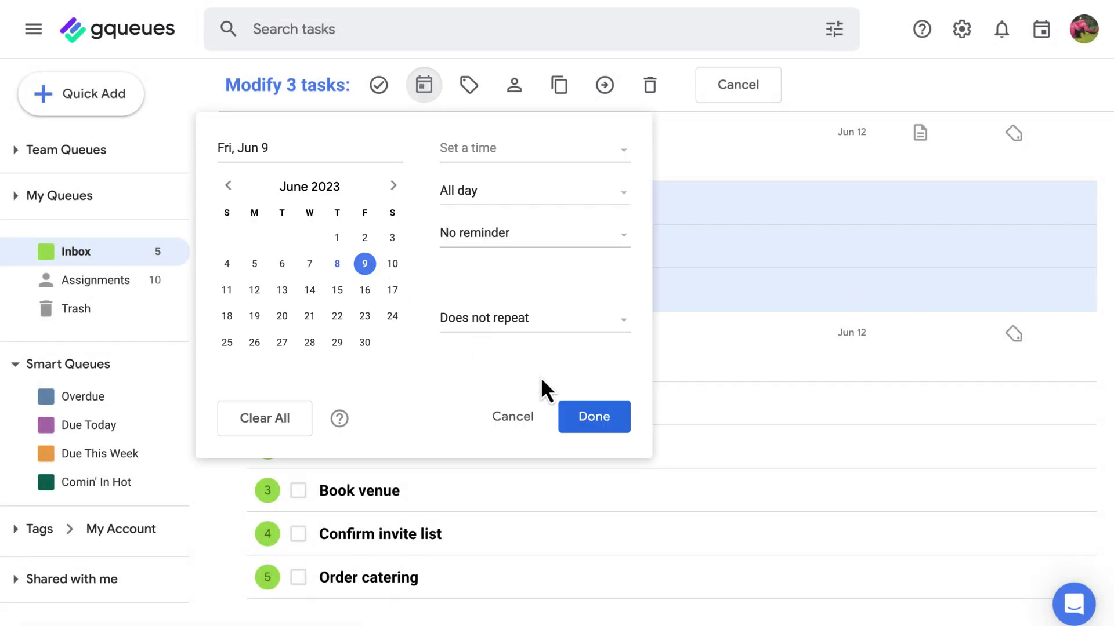
left_click(581, 416)
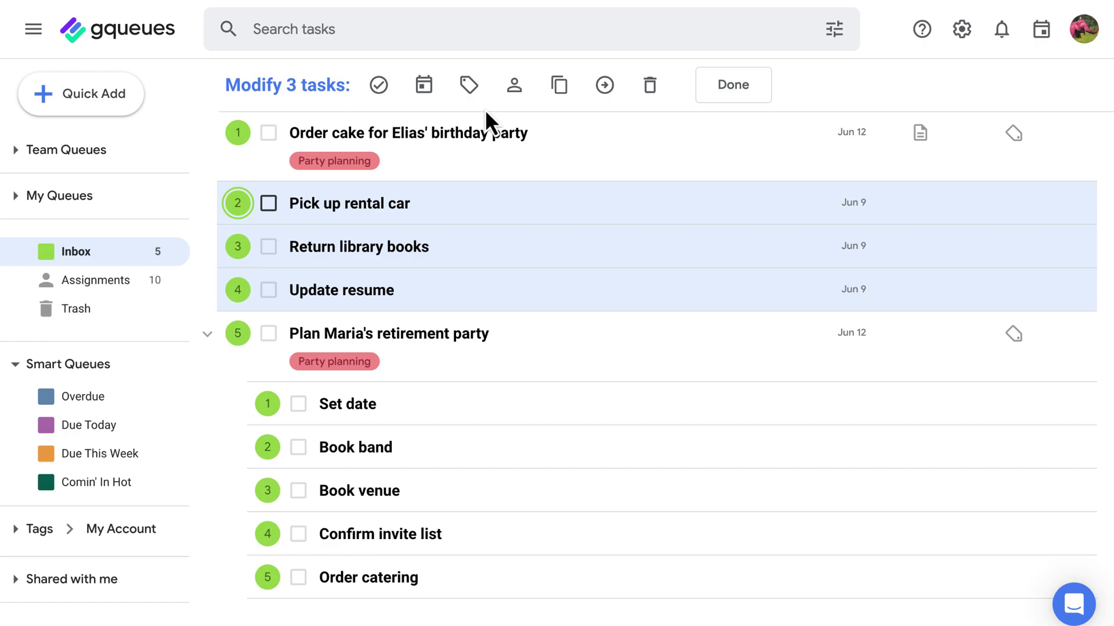
- Tag the three errand tasks Errands and drag them to the Inbox top
left_click(471, 87)
left_click(357, 225)
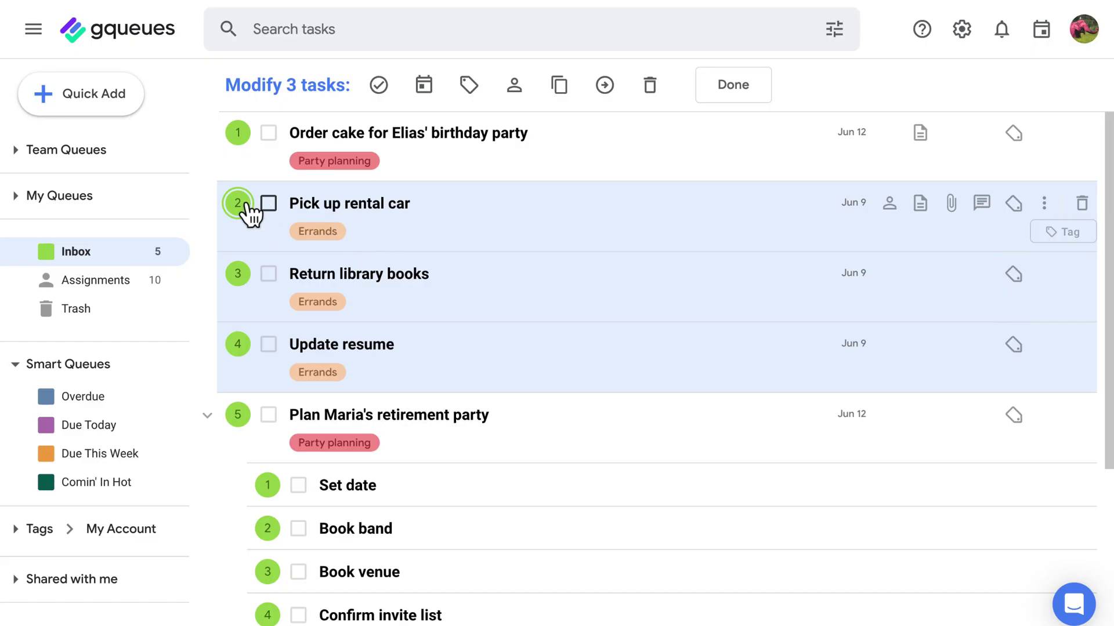
left_click_drag(248, 214, 236, 131)
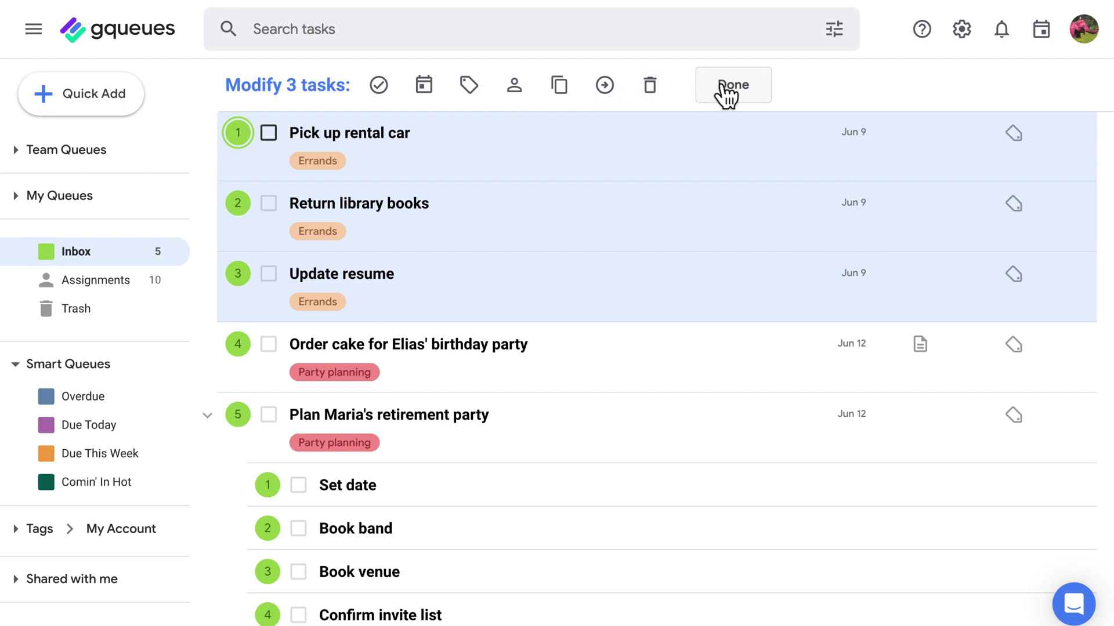
- Select all four Overdue Smart Queue tasks and set their due date to Jun 12, no time
left_click(728, 87)
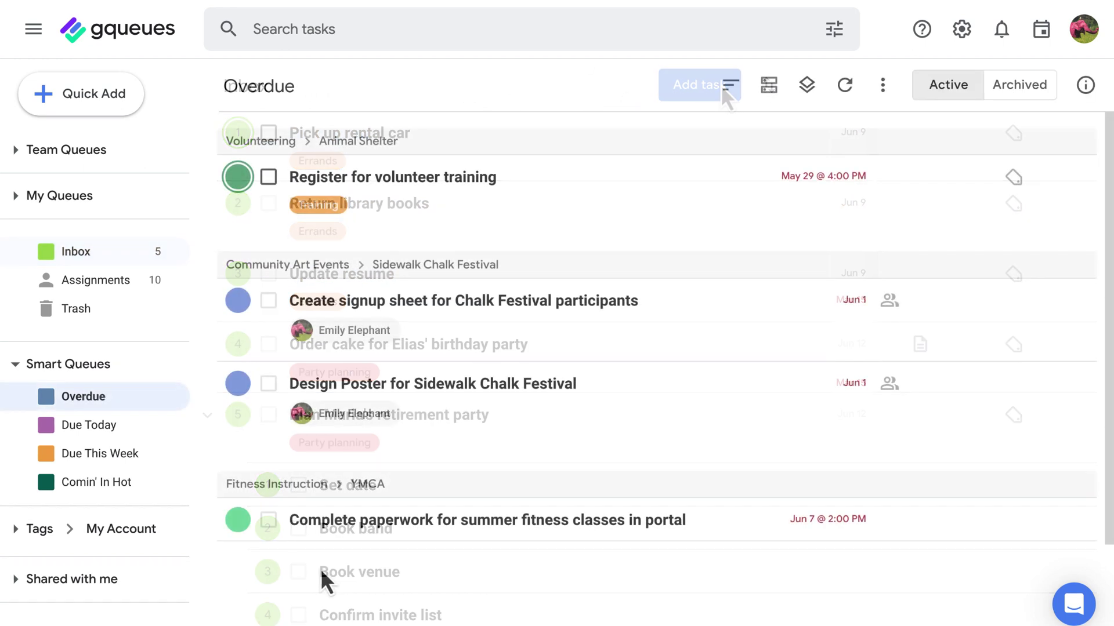
left_click(243, 523, "shift")
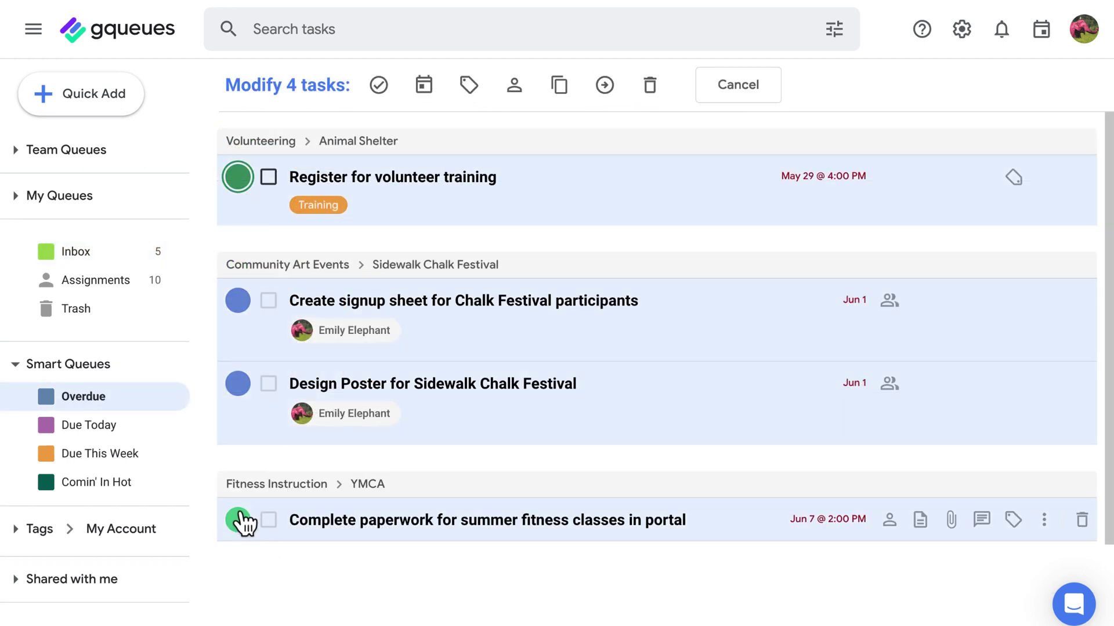
left_click(427, 92)
left_click(393, 185)
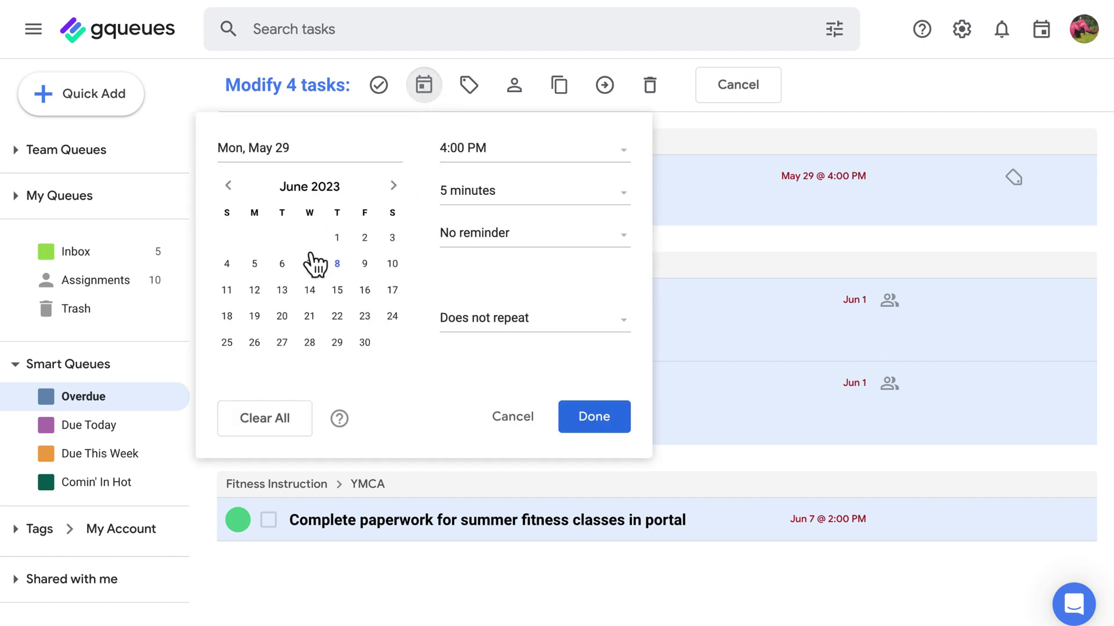
left_click(254, 290)
left_click(479, 153)
scroll(492, 235, "up", 10)
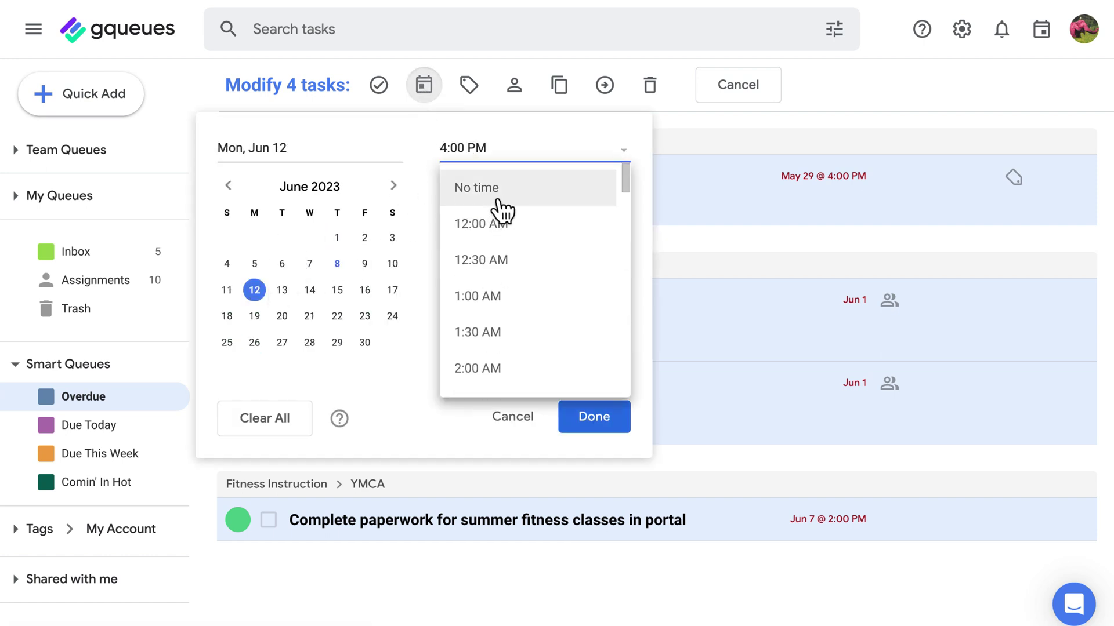
left_click(497, 212)
left_click(588, 413)
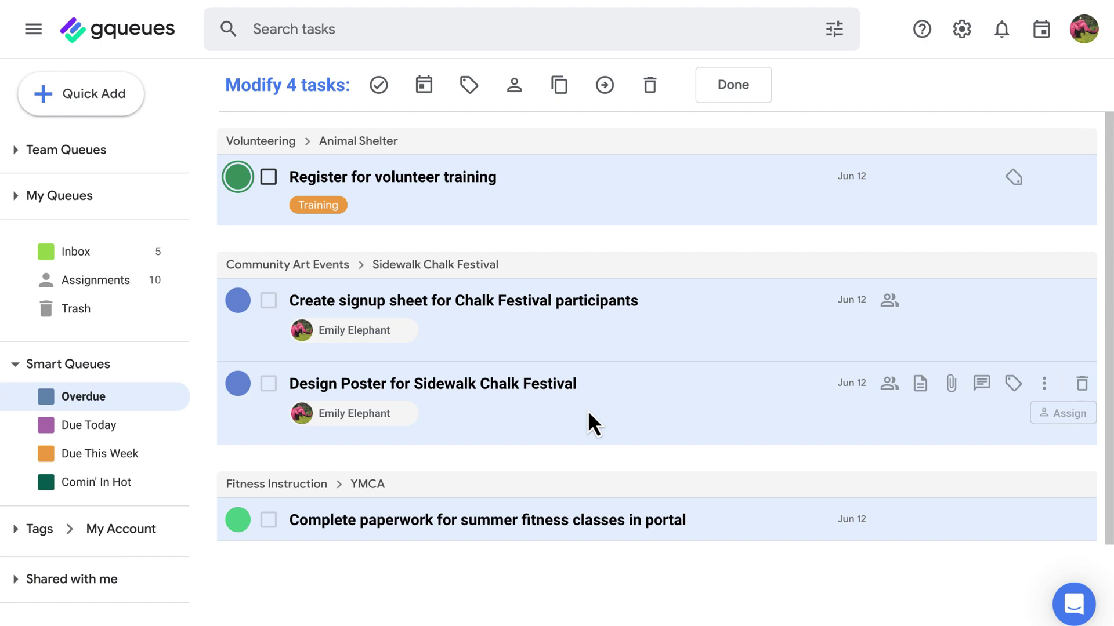